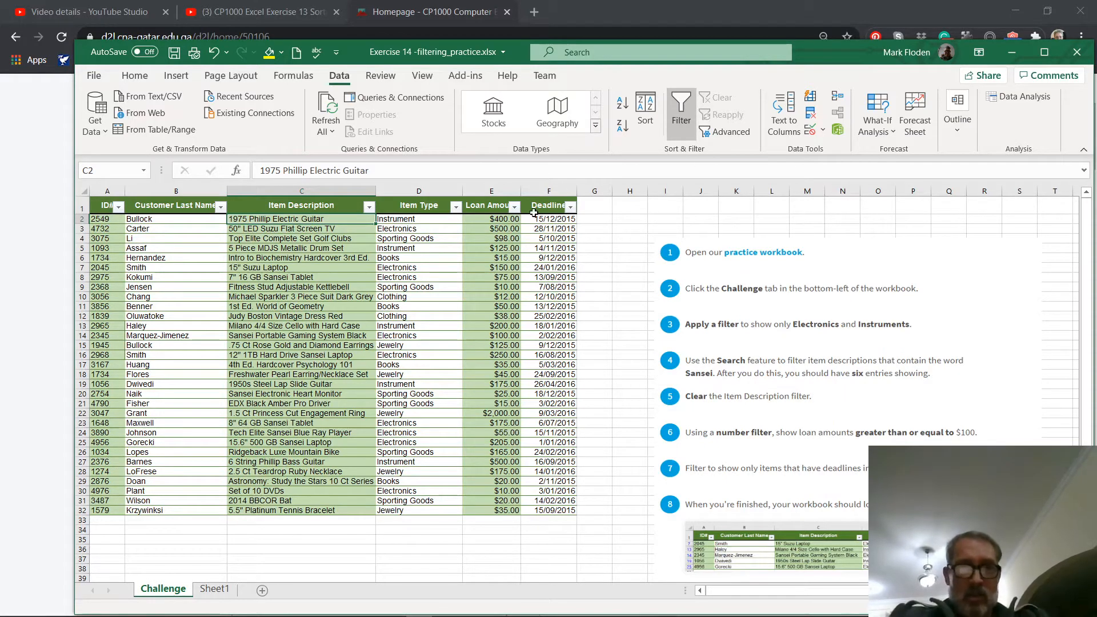
Turn the loan table's filter off and back on, with cell D2 selected
{"action": "left_click", "coordinate": [690, 118]}
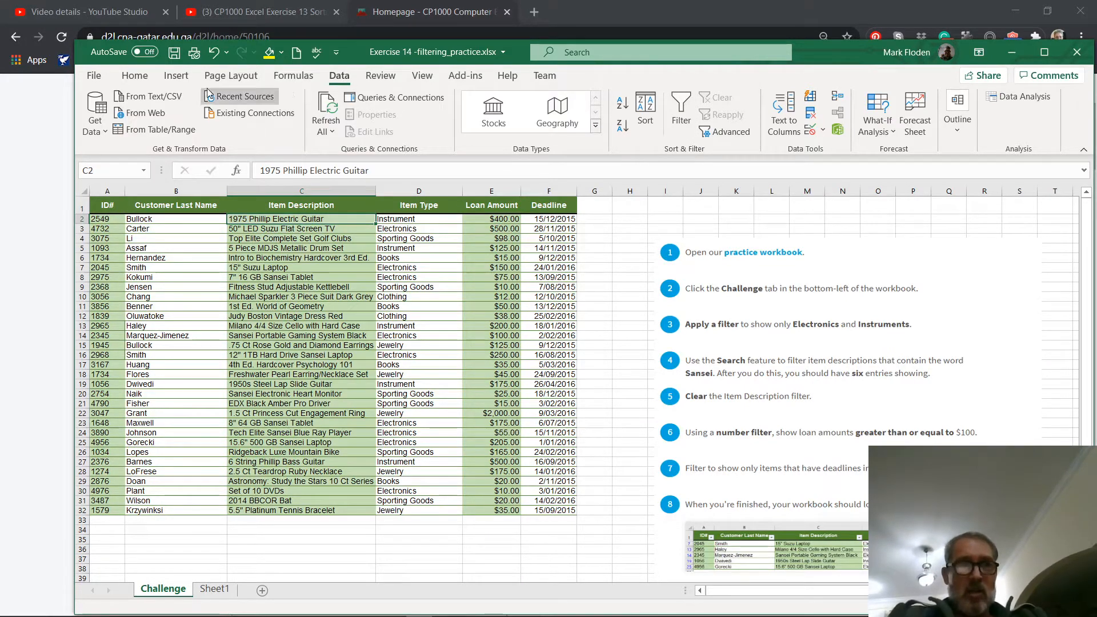
{"action": "left_click", "coordinate": [135, 76]}
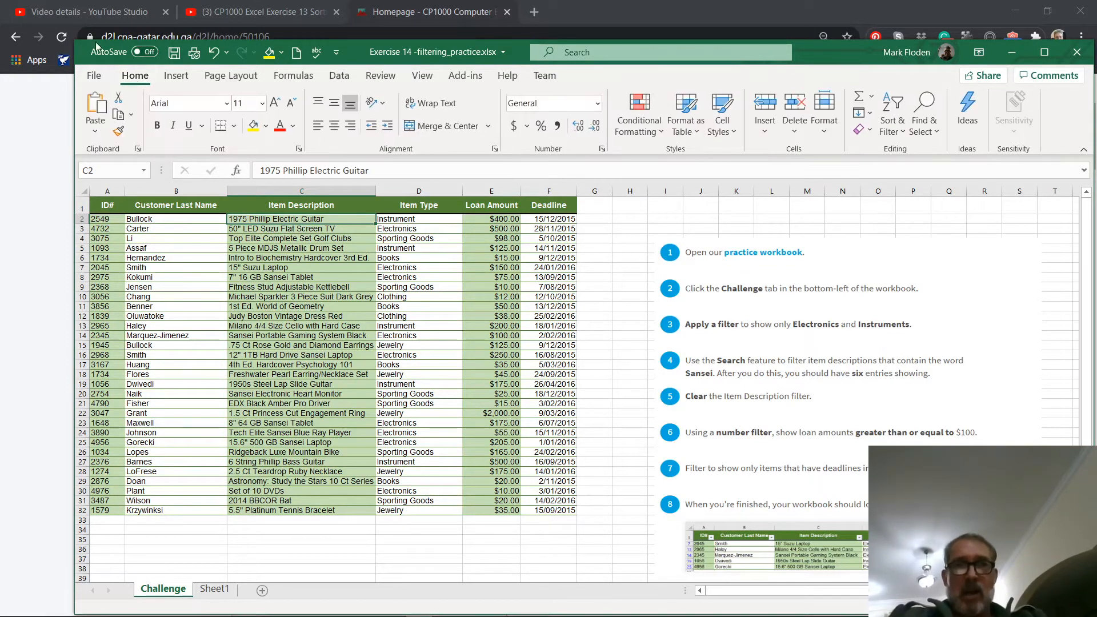
{"action": "left_click", "coordinate": [340, 76]}
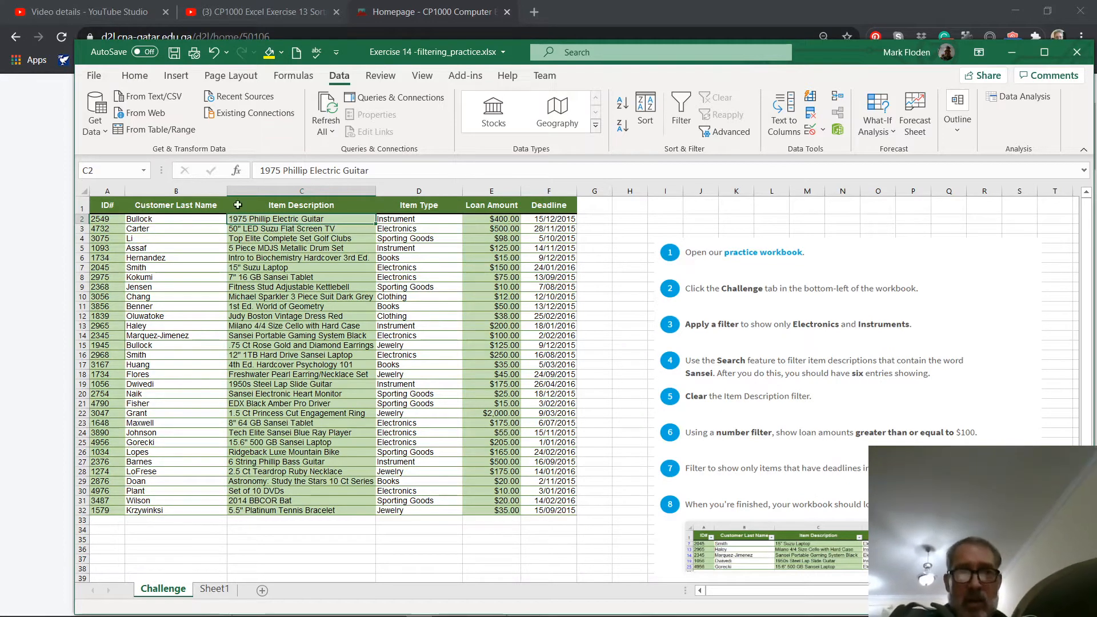
{"action": "left_click", "coordinate": [429, 219]}
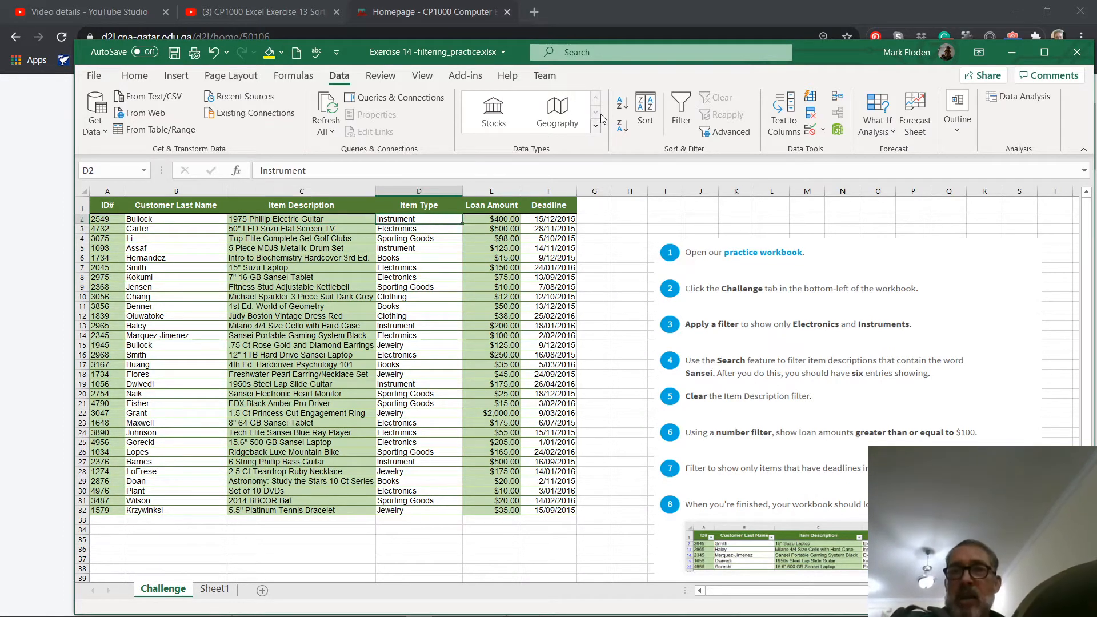
{"action": "left_click", "coordinate": [682, 110]}
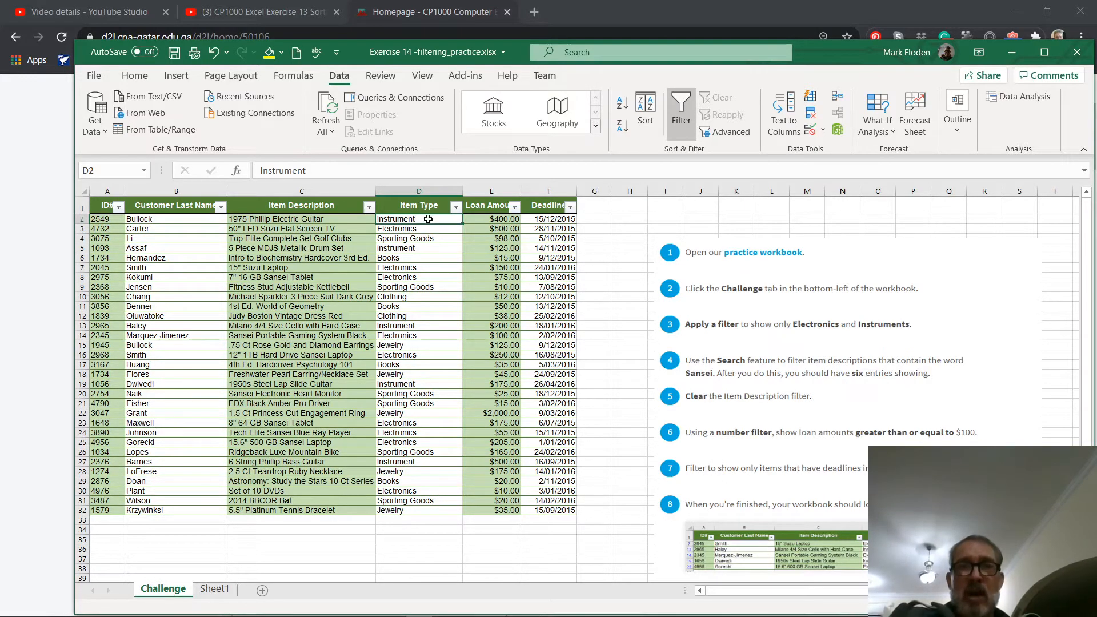
Filter the Item Type column to show only Electronics and Instrument
{"action": "left_click", "coordinate": [456, 208]}
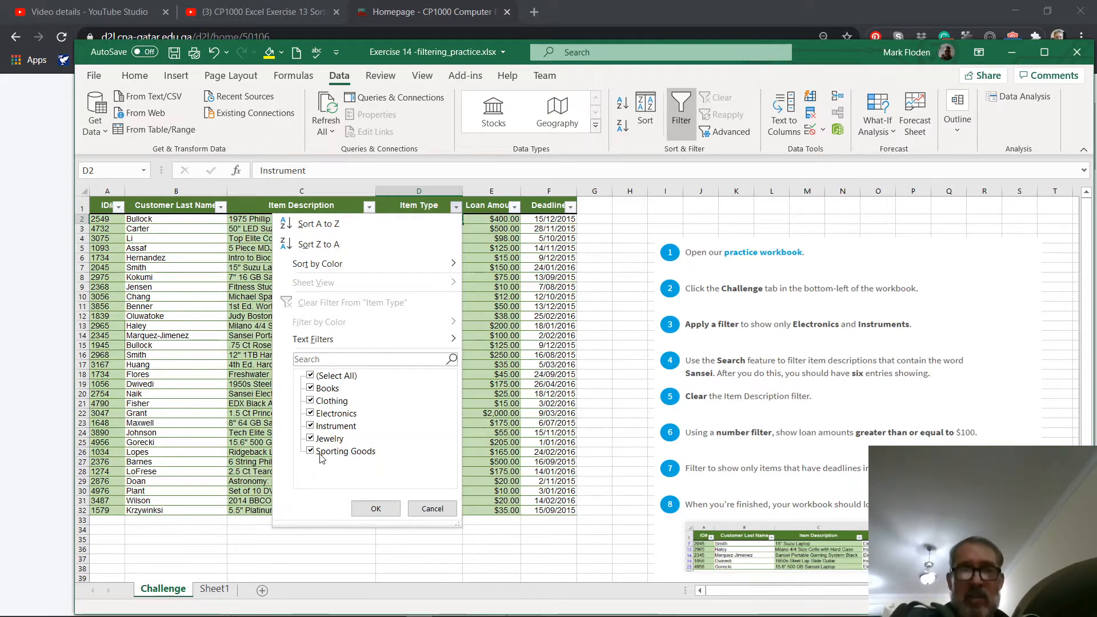
{"action": "left_click", "coordinate": [311, 376]}
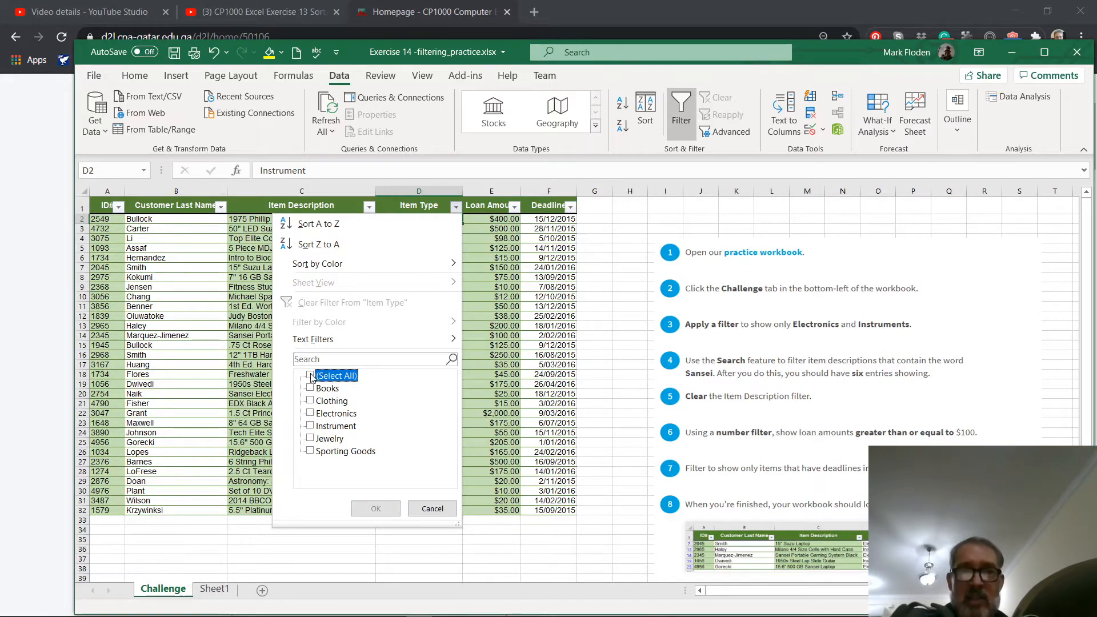
{"action": "left_click", "coordinate": [310, 413]}
{"action": "left_click", "coordinate": [310, 427]}
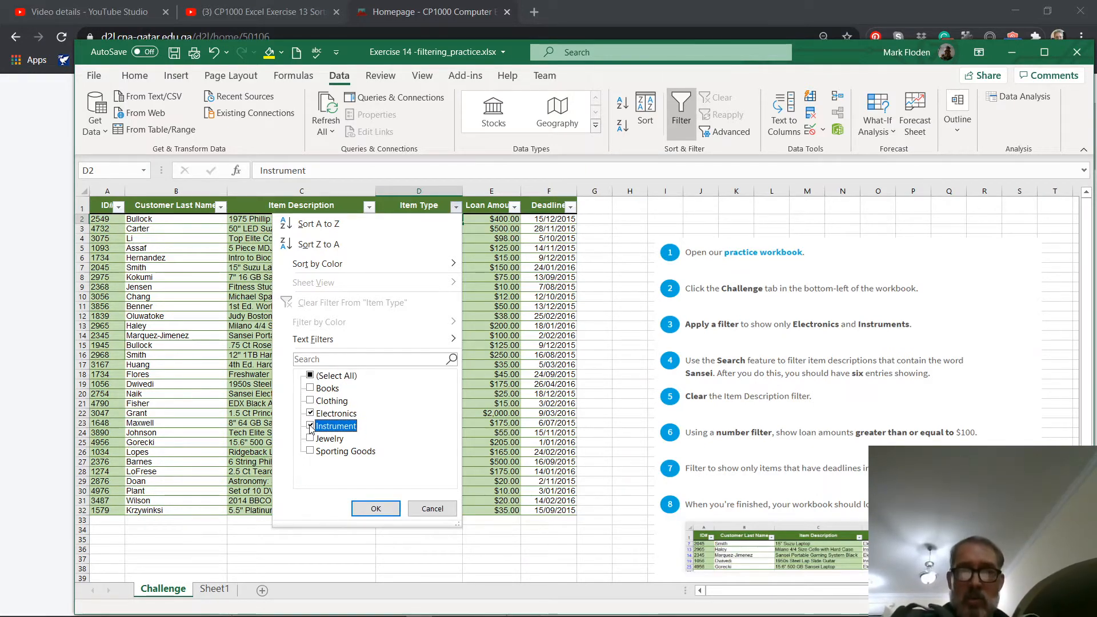
{"action": "left_click", "coordinate": [376, 509]}
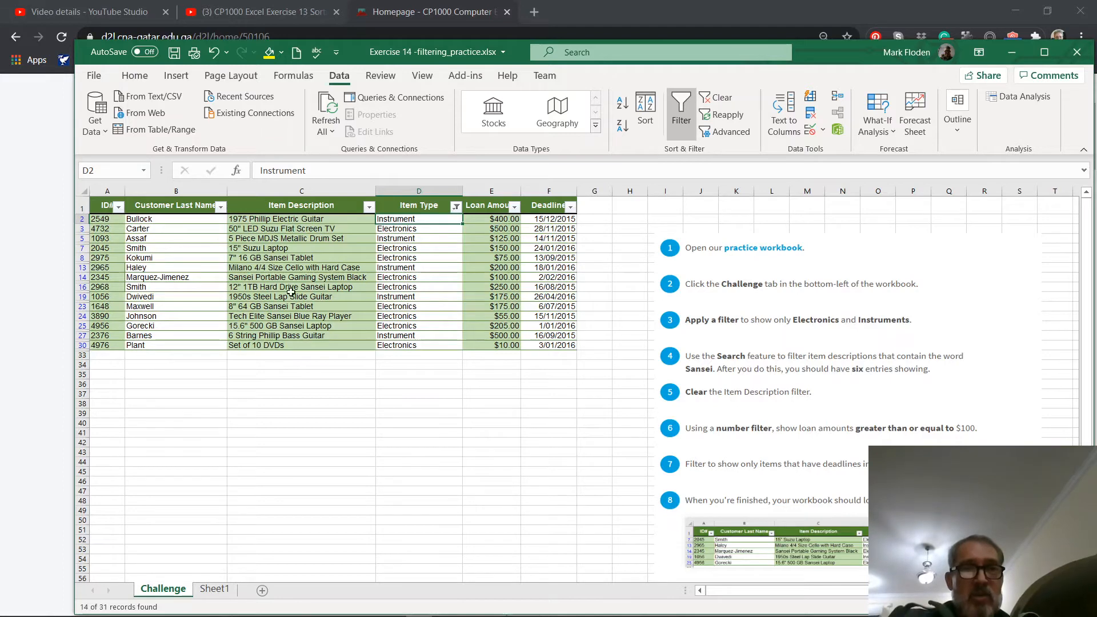
Filter the Item Description column by searching for "Sansei" and applying all matching items
{"action": "left_click", "coordinate": [368, 207]}
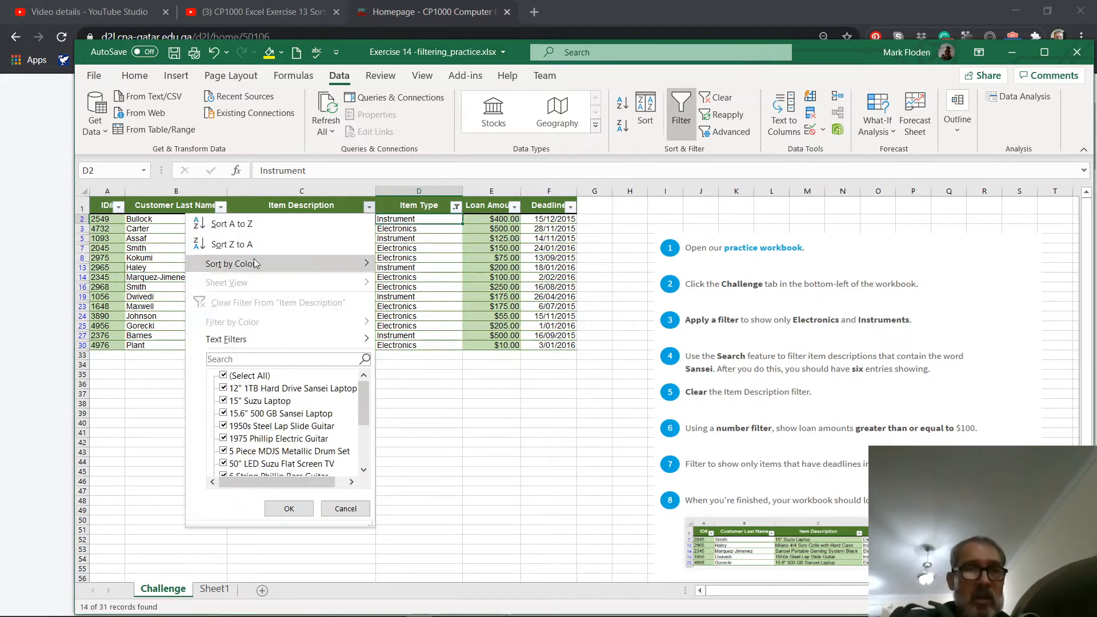
{"action": "left_click", "coordinate": [244, 359]}
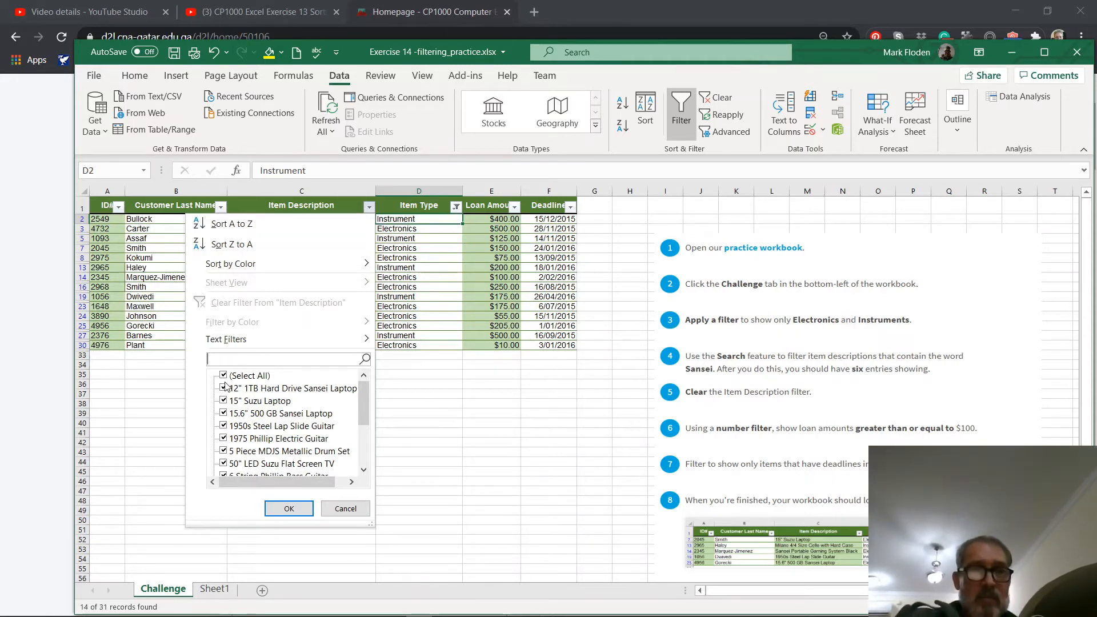
{"action": "type", "text": "San"}
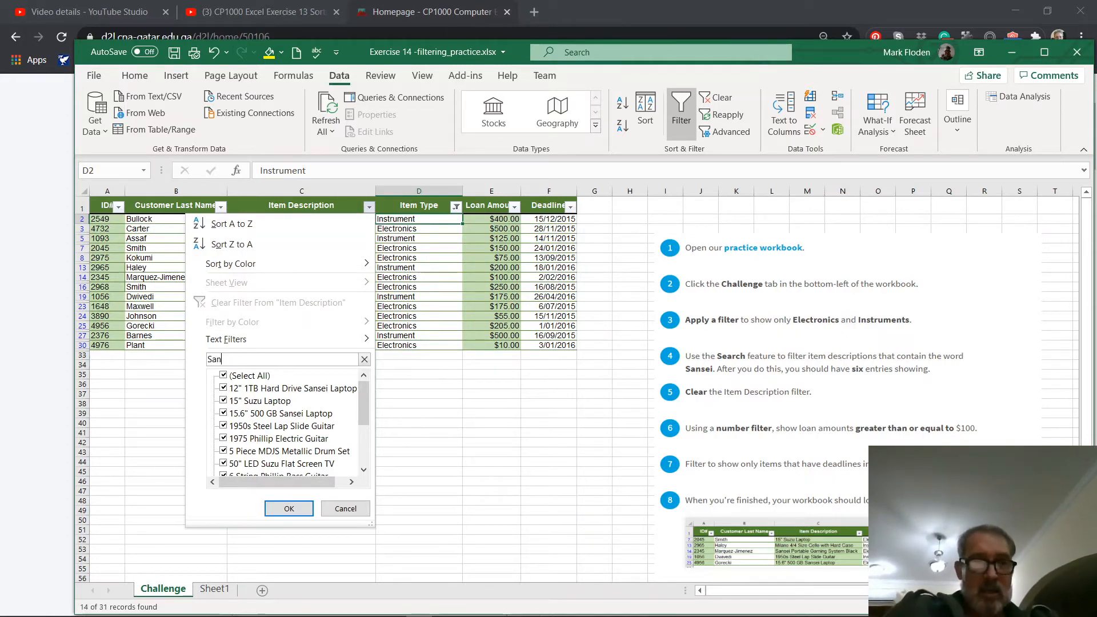
{"action": "type", "text": "sai"}
{"action": "key", "text": "BackSpace"}
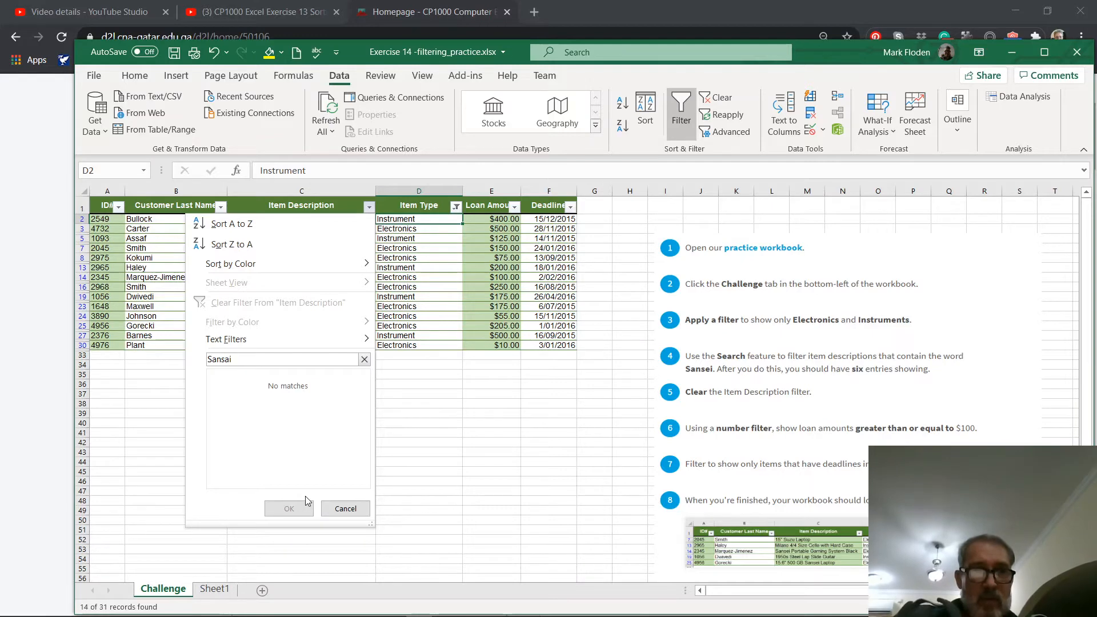
{"action": "key", "text": "BackSpace"}
{"action": "key", "text": "BackSpace"}
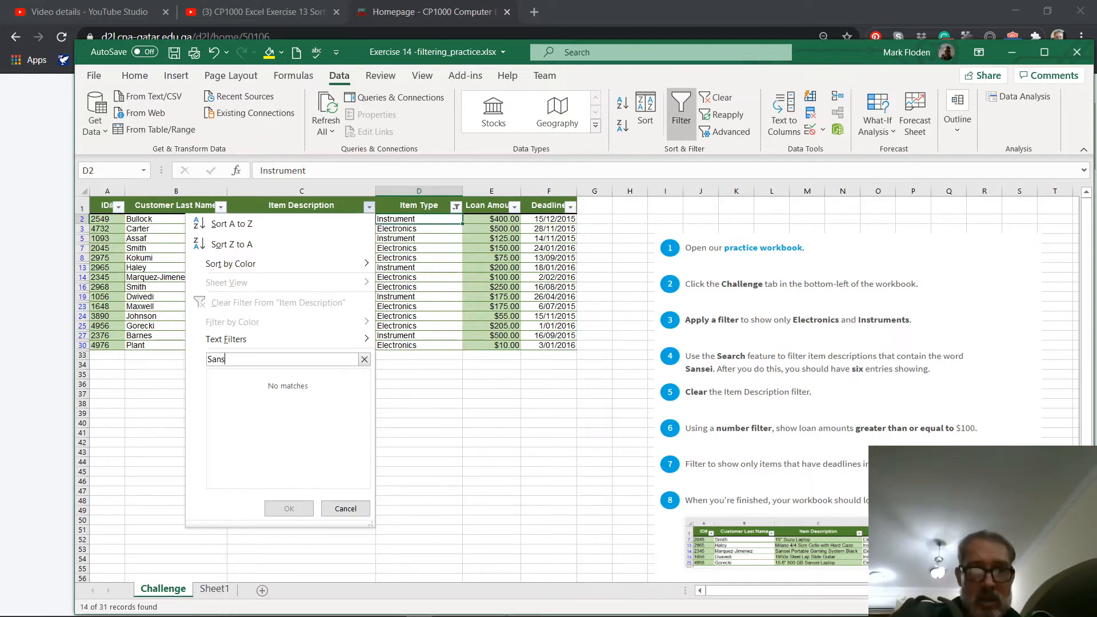
{"action": "type", "text": "ei"}
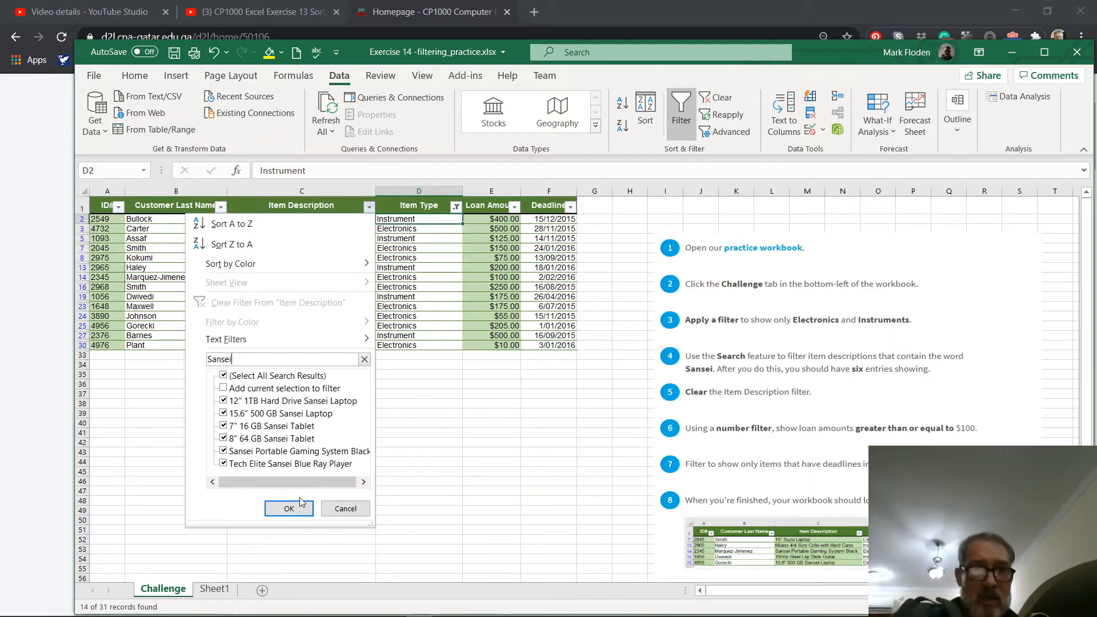
{"action": "left_click", "coordinate": [288, 508]}
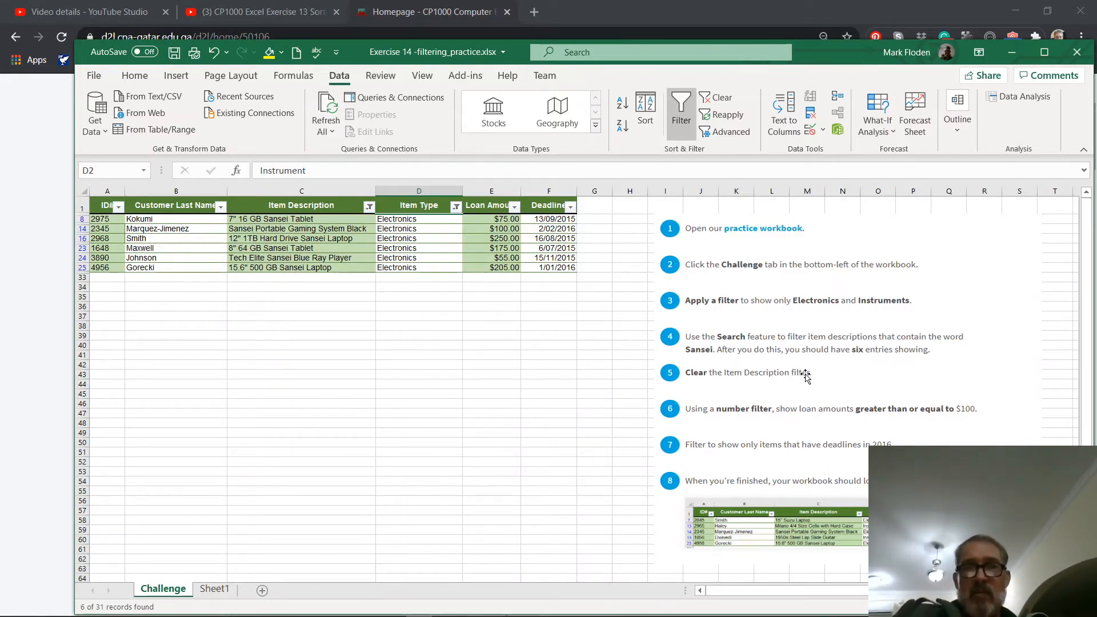
Clear the Item Description filter by selecting all of its entries again
{"action": "left_click", "coordinate": [370, 208]}
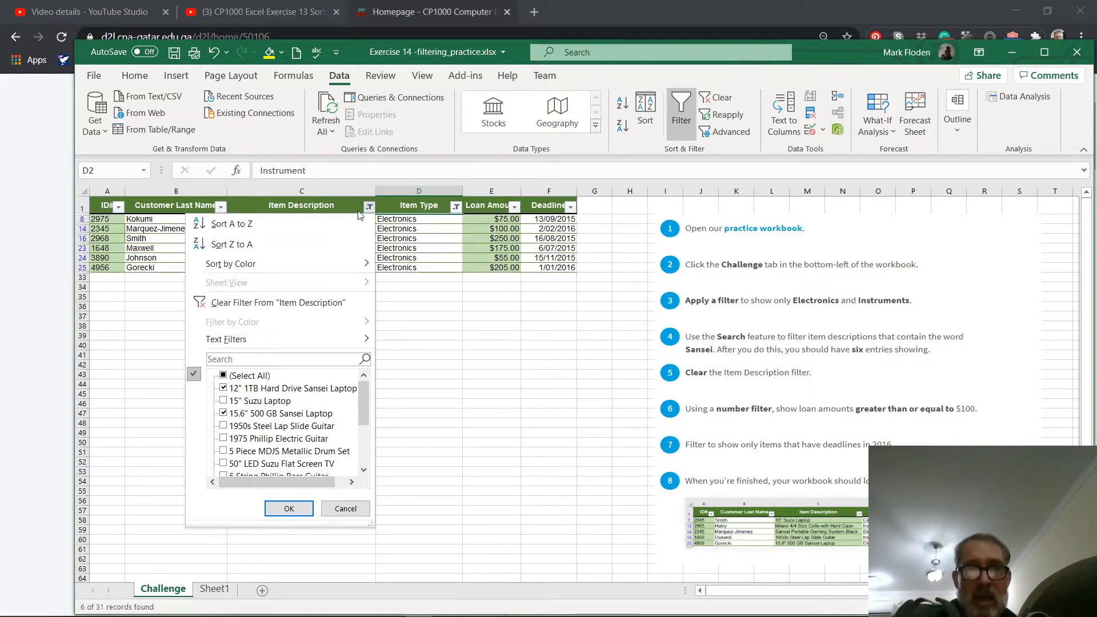
{"action": "left_click", "coordinate": [224, 377]}
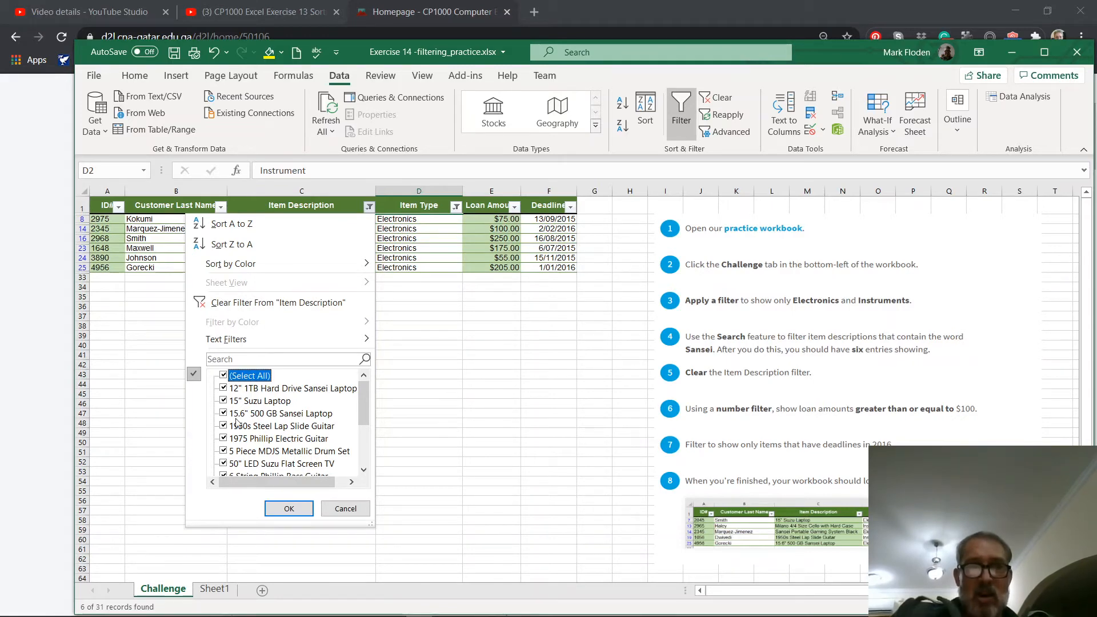
{"action": "left_click", "coordinate": [290, 508]}
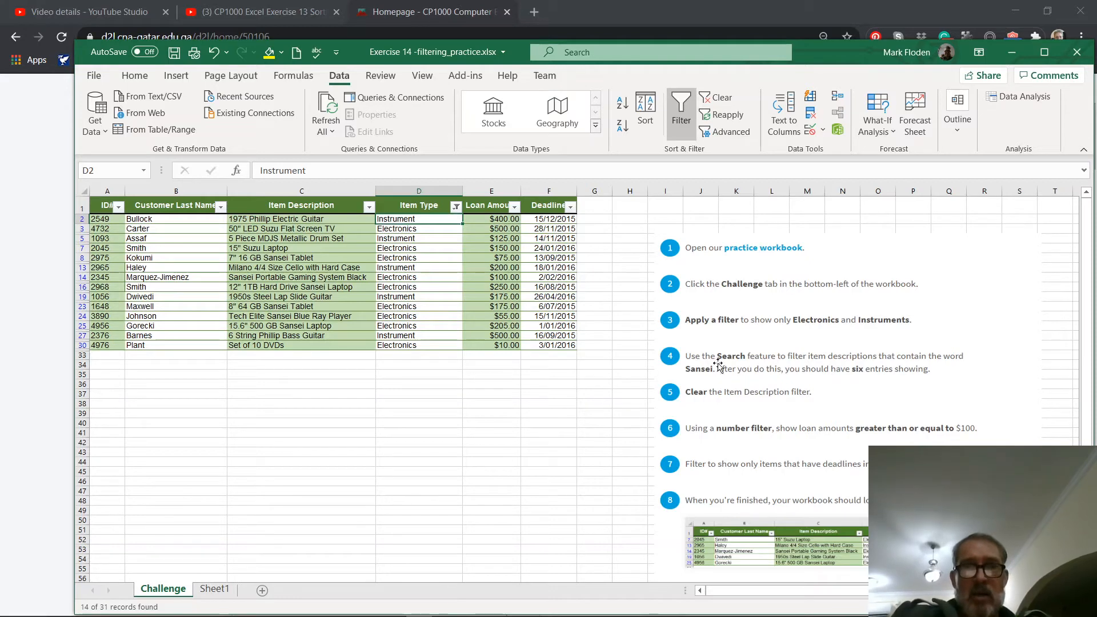
Apply a number filter to the Loan Amount column for values greater than or equal to 100
{"action": "left_click", "coordinate": [514, 208]}
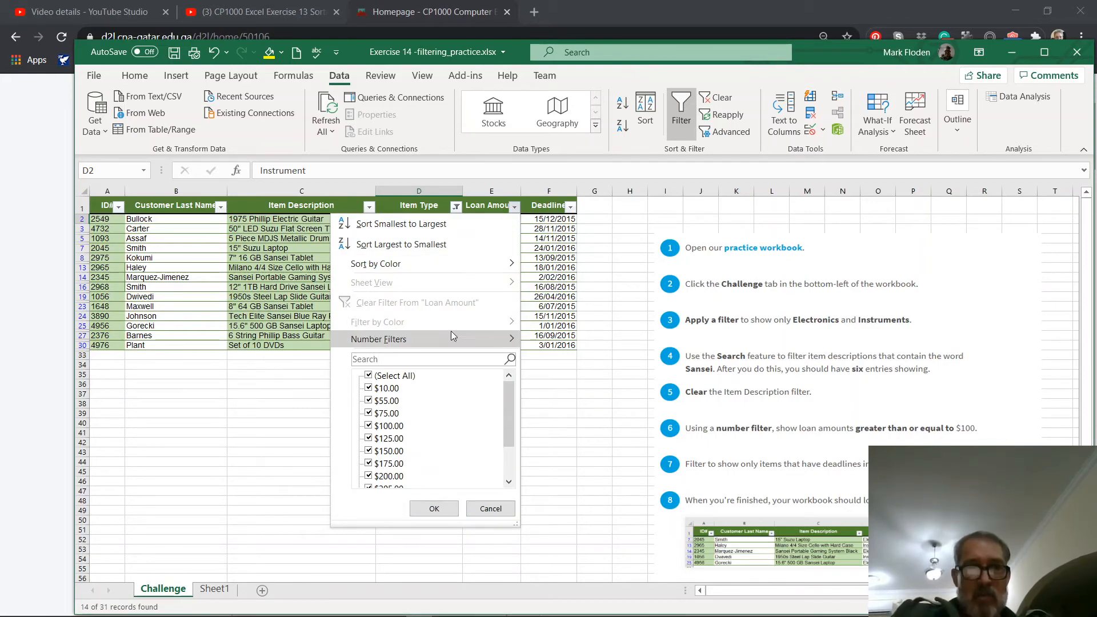
{"action": "mouse_move", "coordinate": [451, 332]}
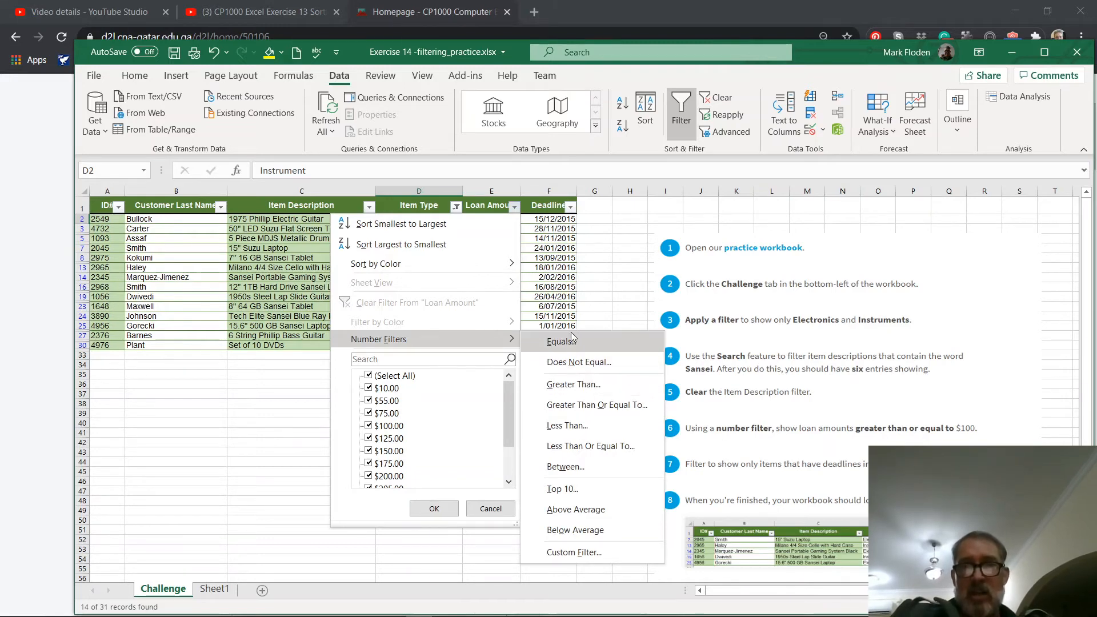
{"action": "left_click", "coordinate": [578, 407]}
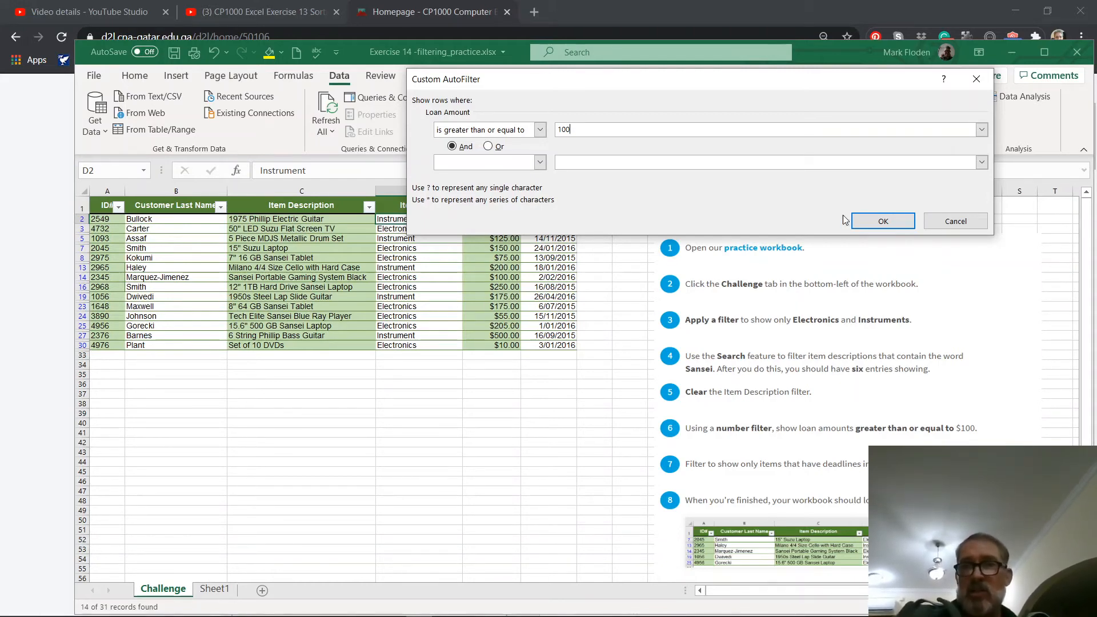
{"action": "left_click", "coordinate": [869, 217]}
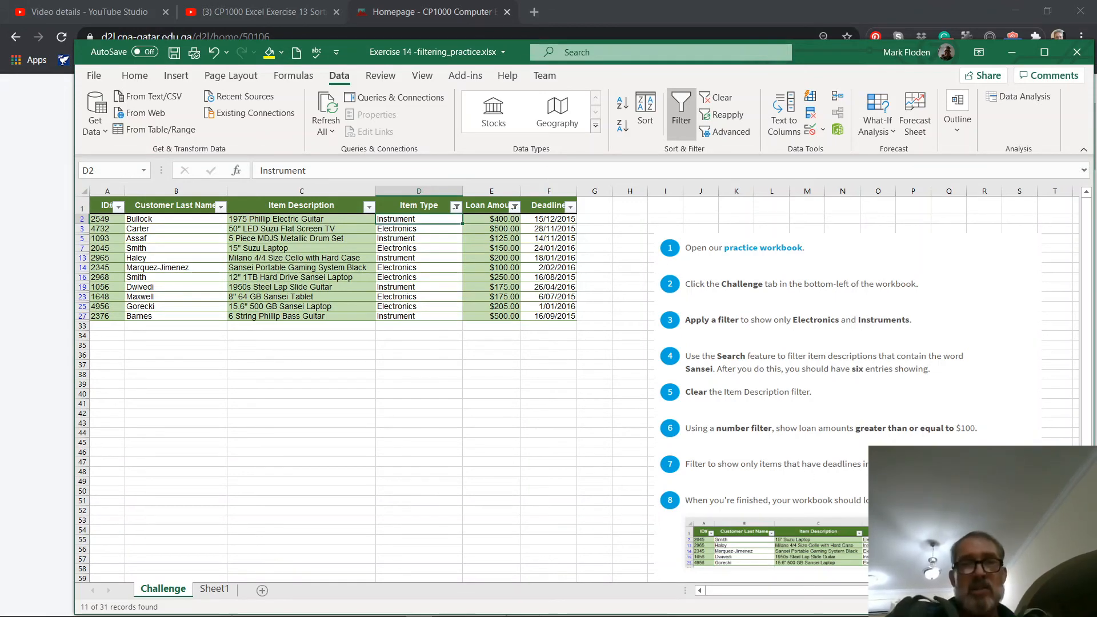
Filter the Deadline column to show only dates in 2016
{"action": "left_click", "coordinate": [572, 208]}
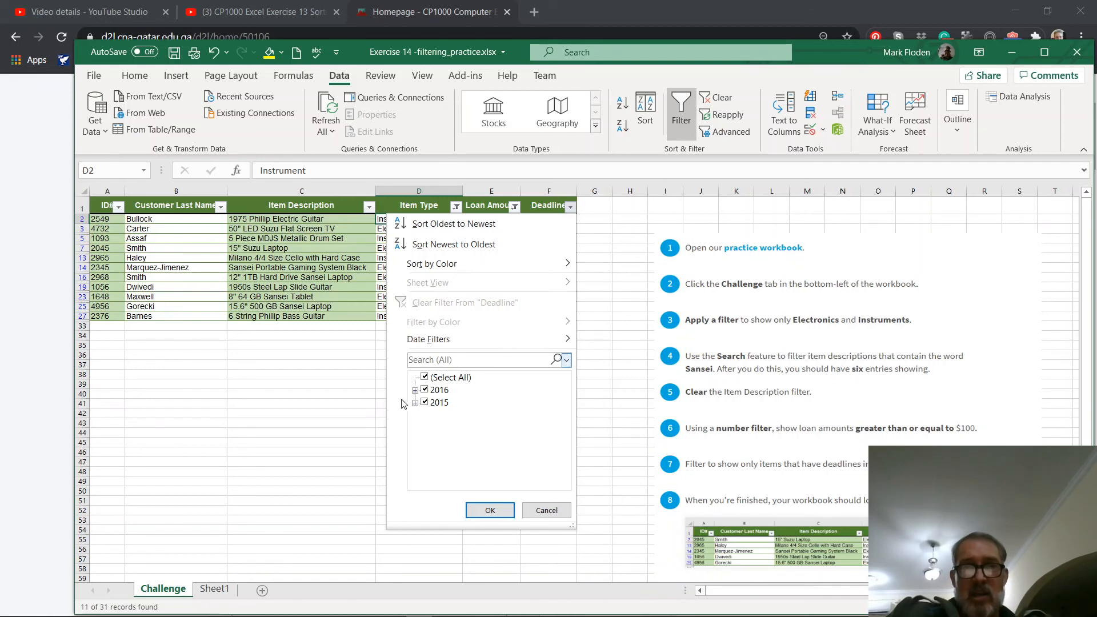
{"action": "left_click", "coordinate": [425, 379]}
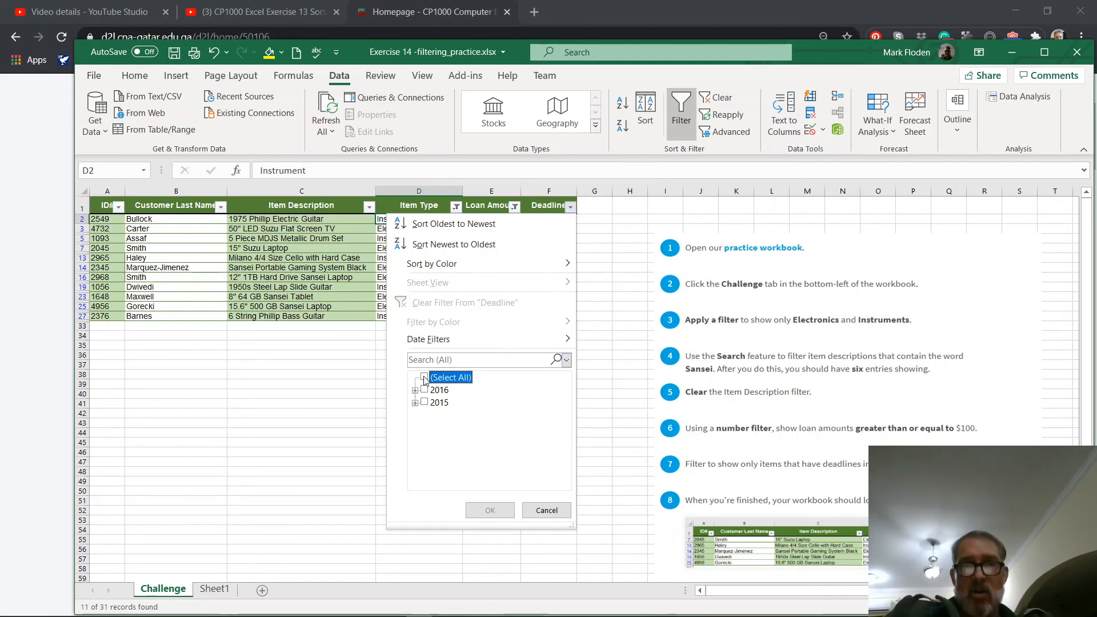
{"action": "left_click", "coordinate": [424, 391]}
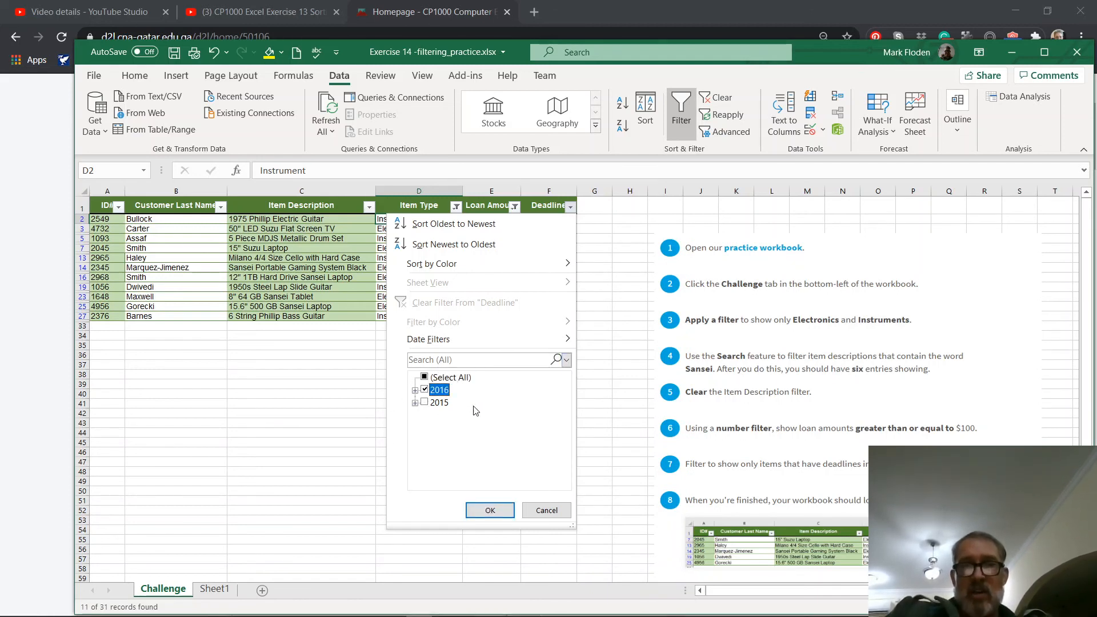
{"action": "left_click", "coordinate": [489, 510]}
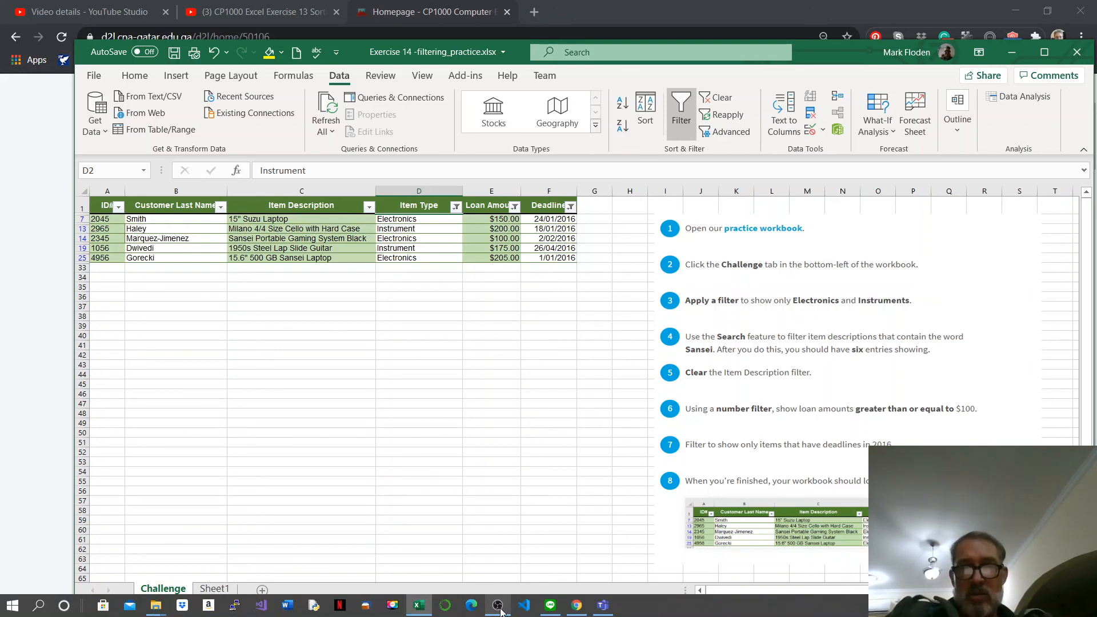
{"action": "left_click", "coordinate": [498, 607]}
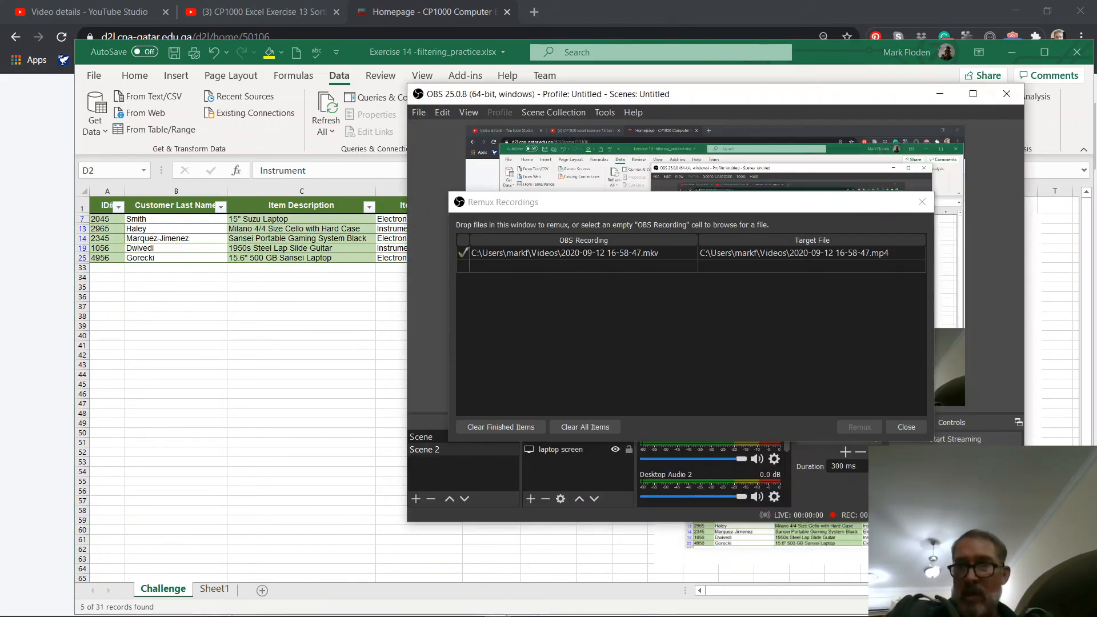